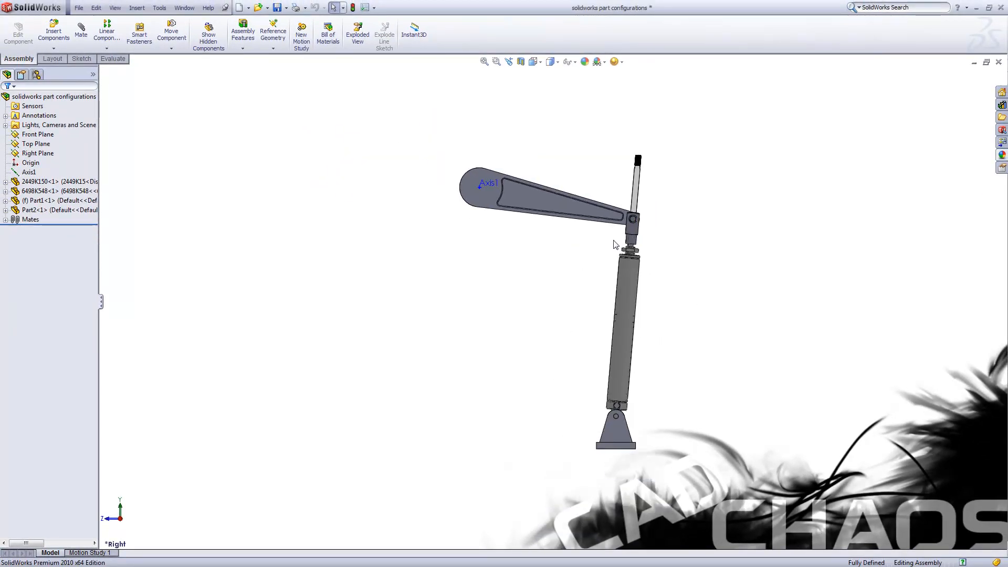
Activate the assembly's max configuration, raising the lever, then switch to part 6498K548
click(36, 75)
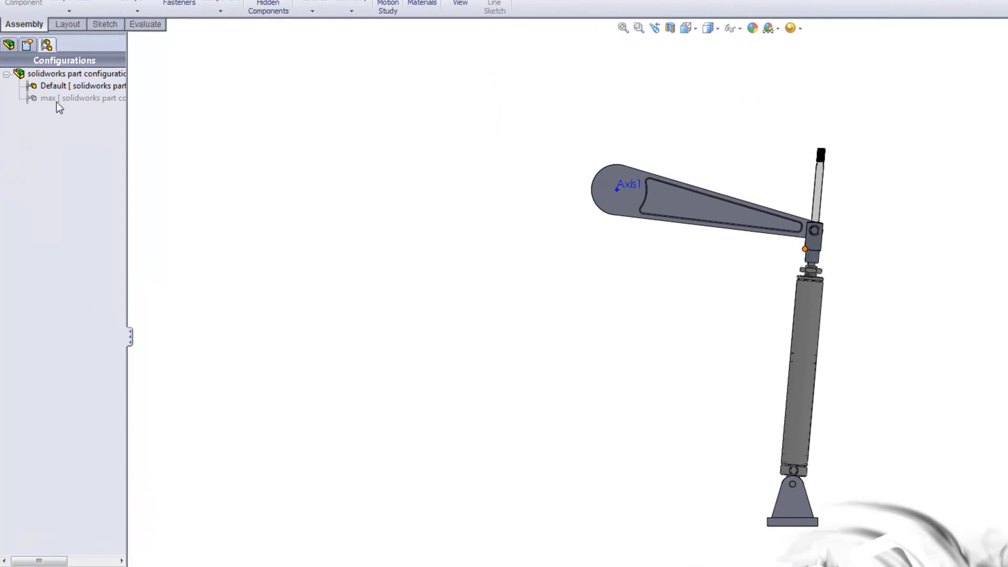
double_click(52, 98)
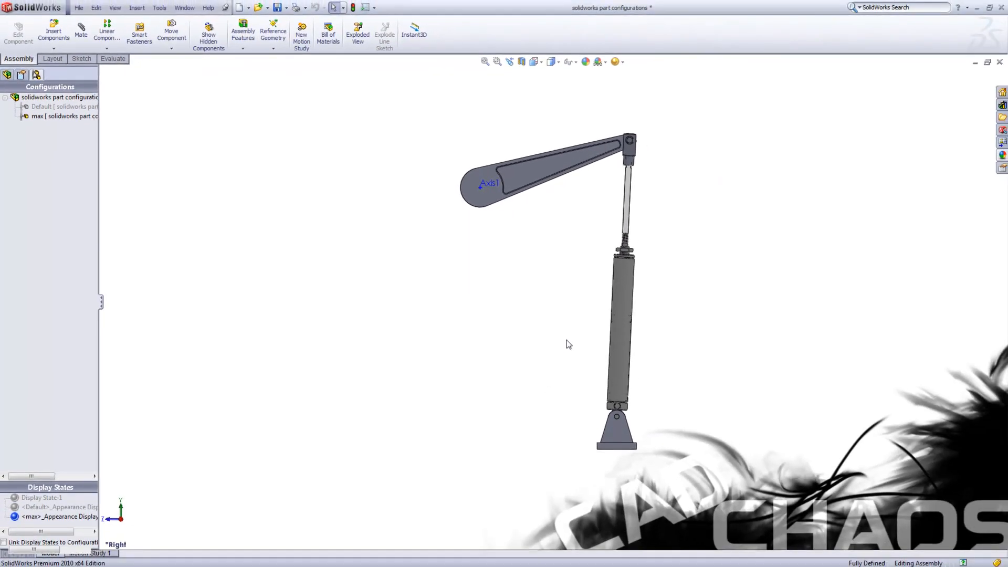
key(ctrl+Tab)
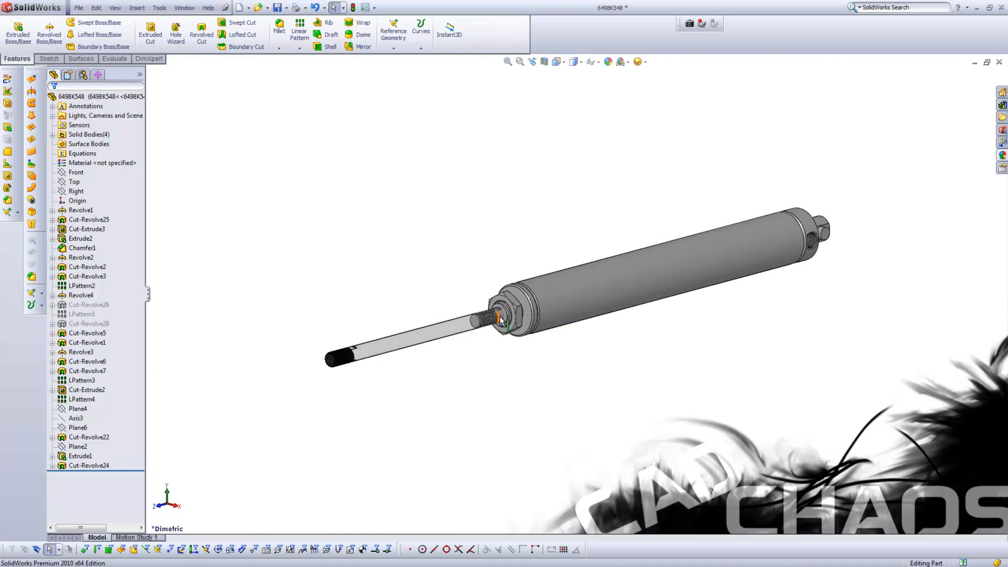
scroll(500, 319, down, 2)
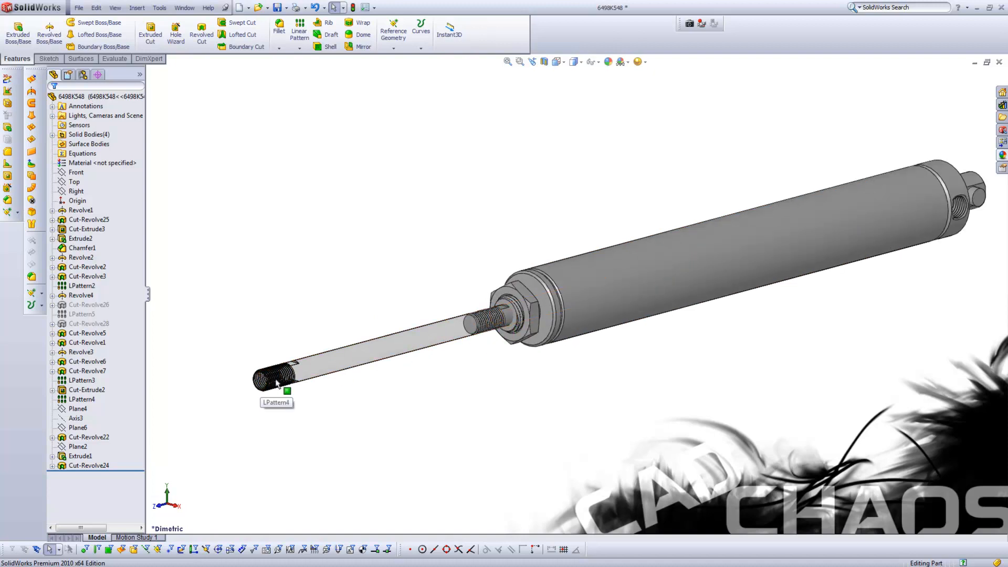
click(83, 74)
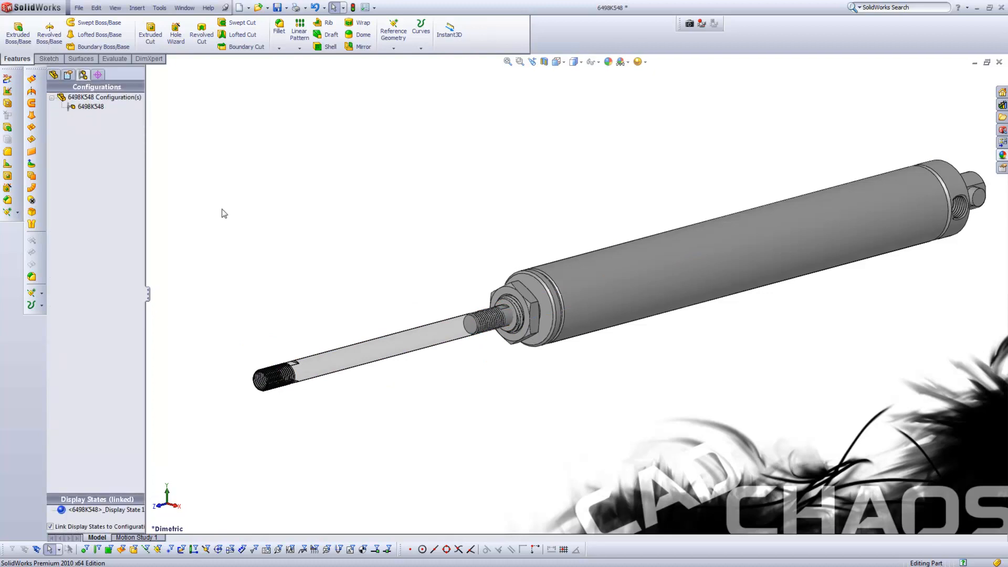
click(55, 75)
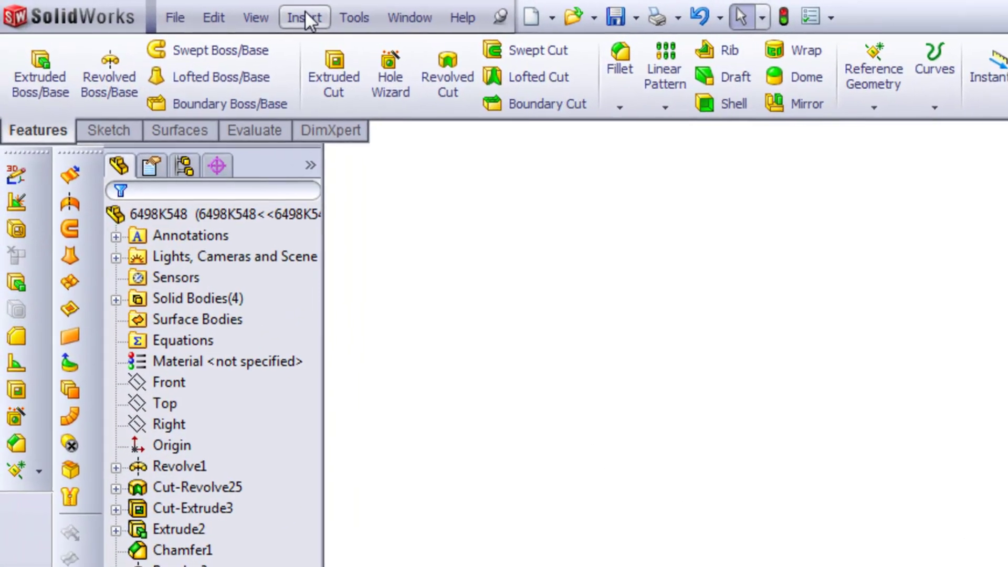
Delete the long piston rod body with Delete Body, leaving three solid bodies
click(137, 7)
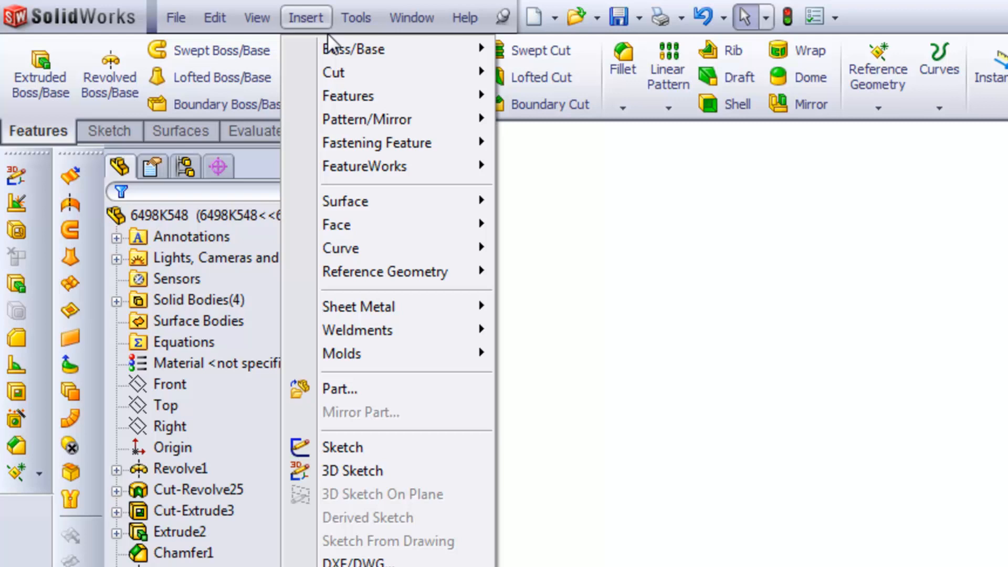
mouse_move(347, 95)
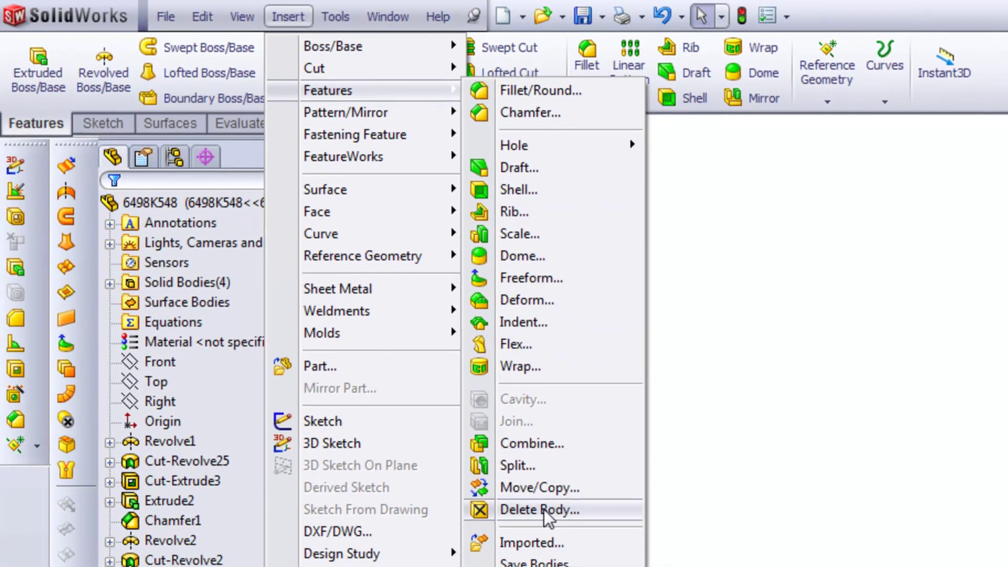
click(374, 356)
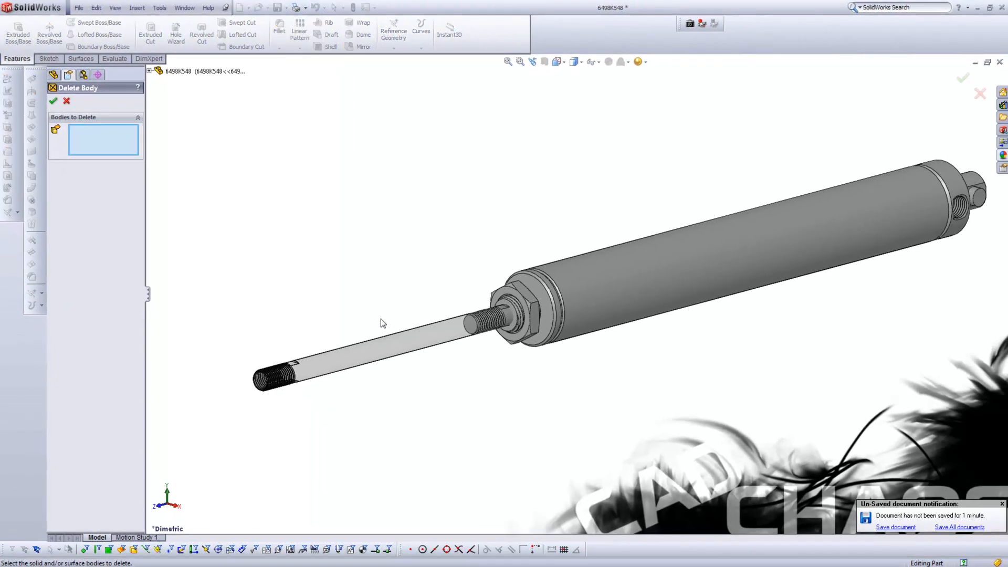
click(380, 352)
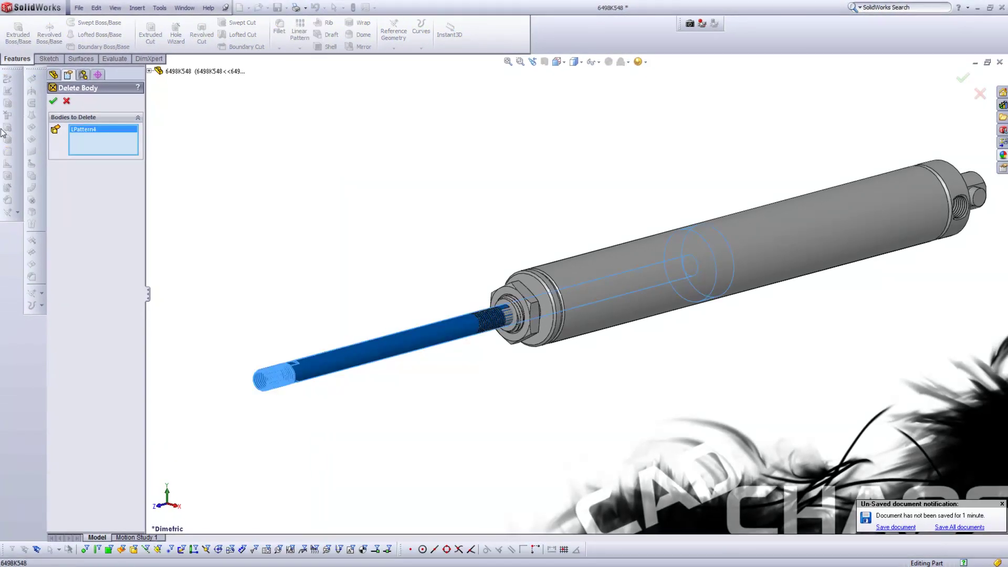
click(53, 102)
click(136, 10)
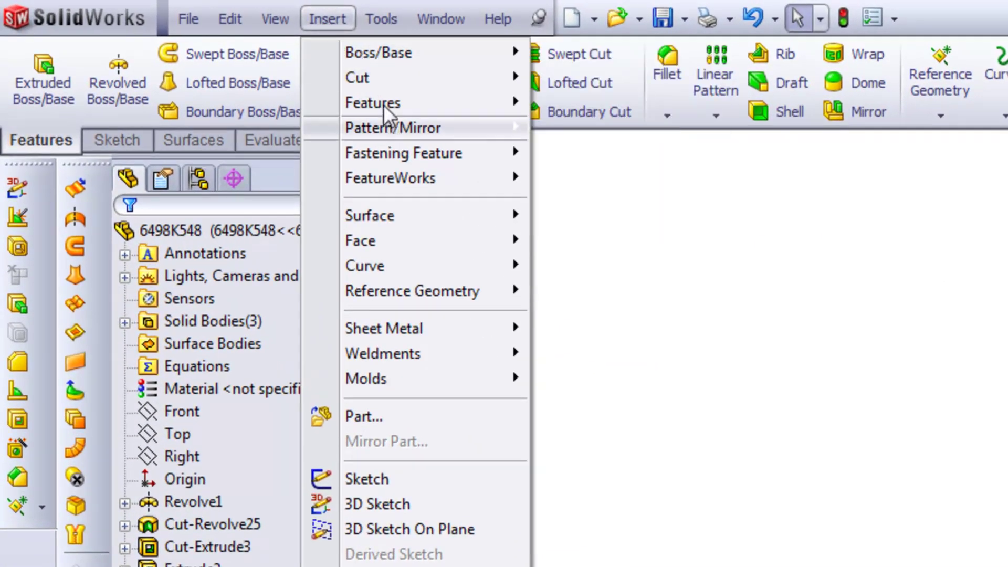
mouse_move(348, 95)
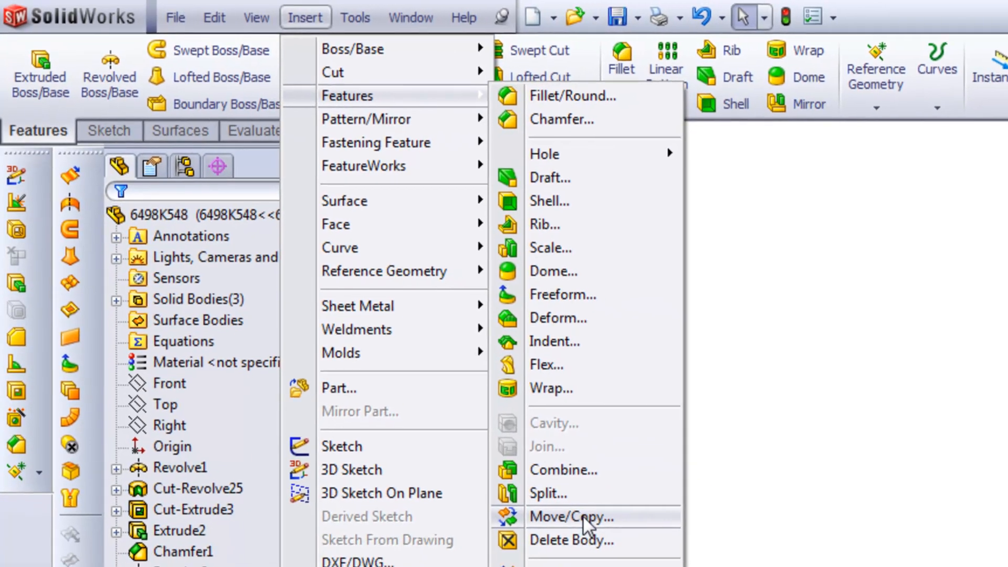
Move the threaded rod body 6 in along Z with Move/Copy Body so it sticks out
click(584, 518)
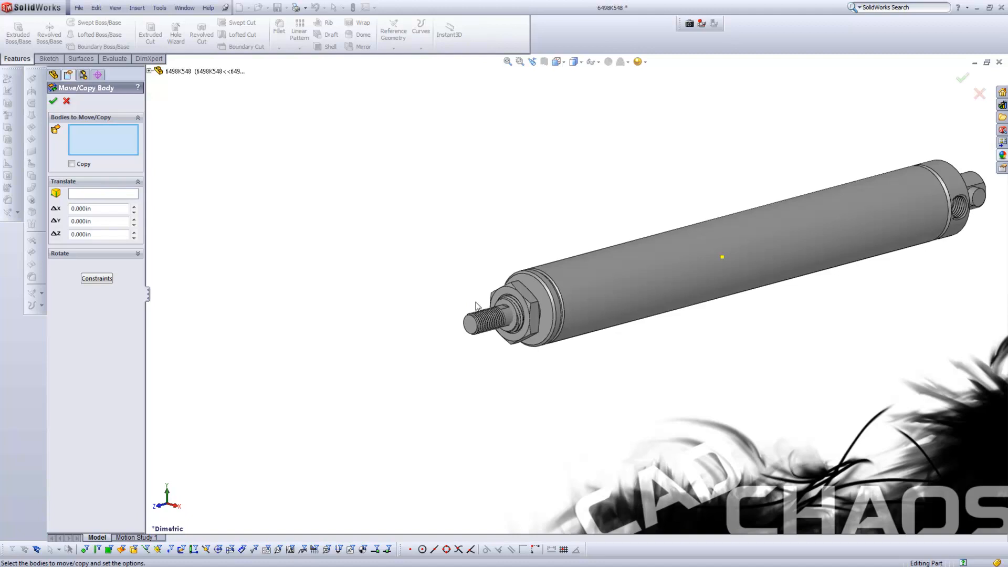
click(498, 324)
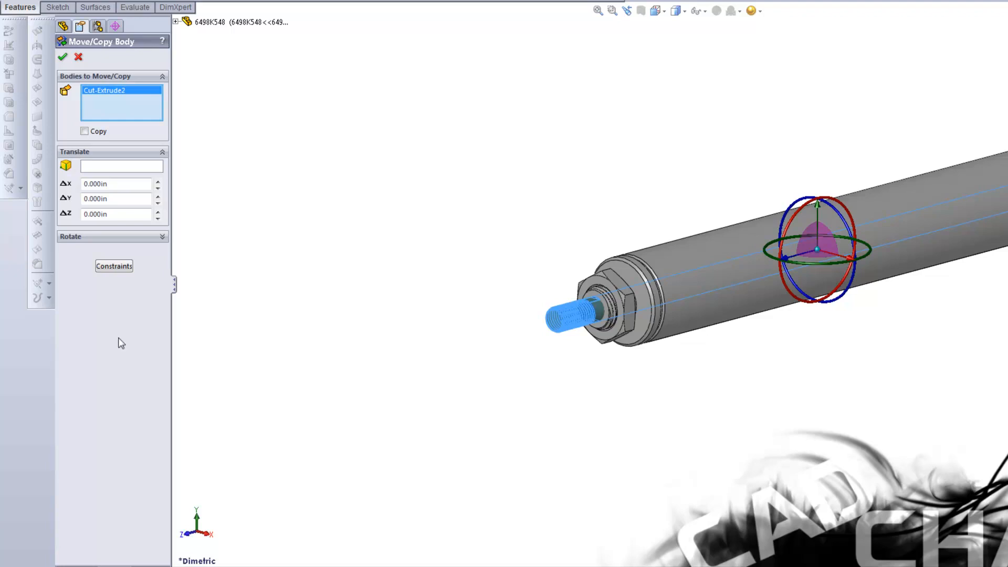
double_click(122, 214)
text(6)
key(Return)
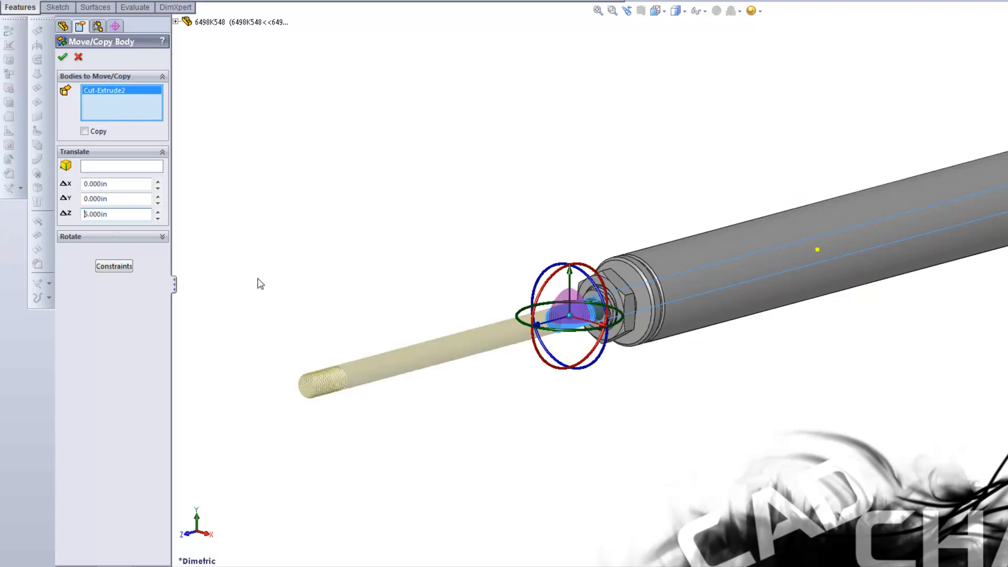
click(61, 57)
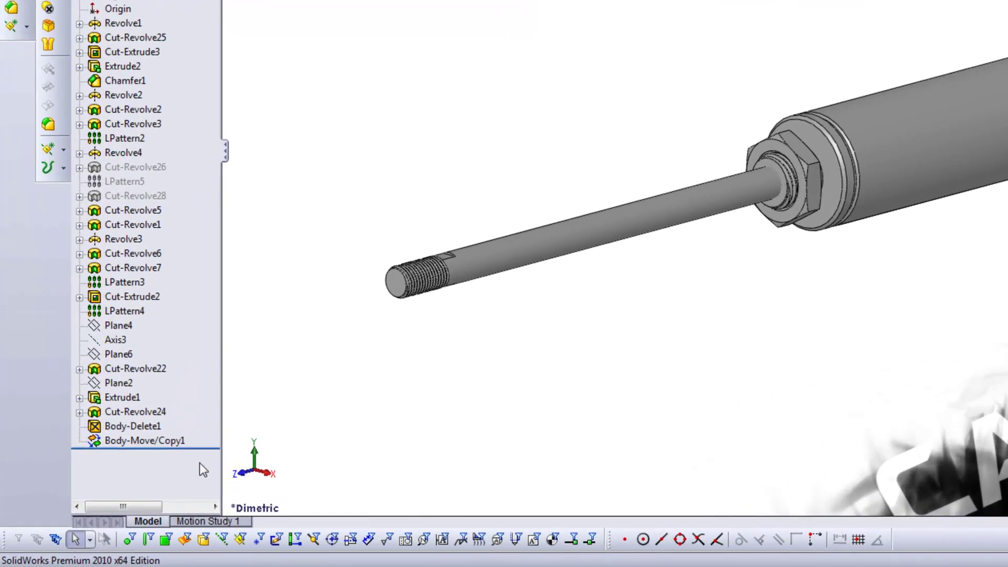
Suppress the Body-Move/Copy1 feature in the default configuration
click(171, 440)
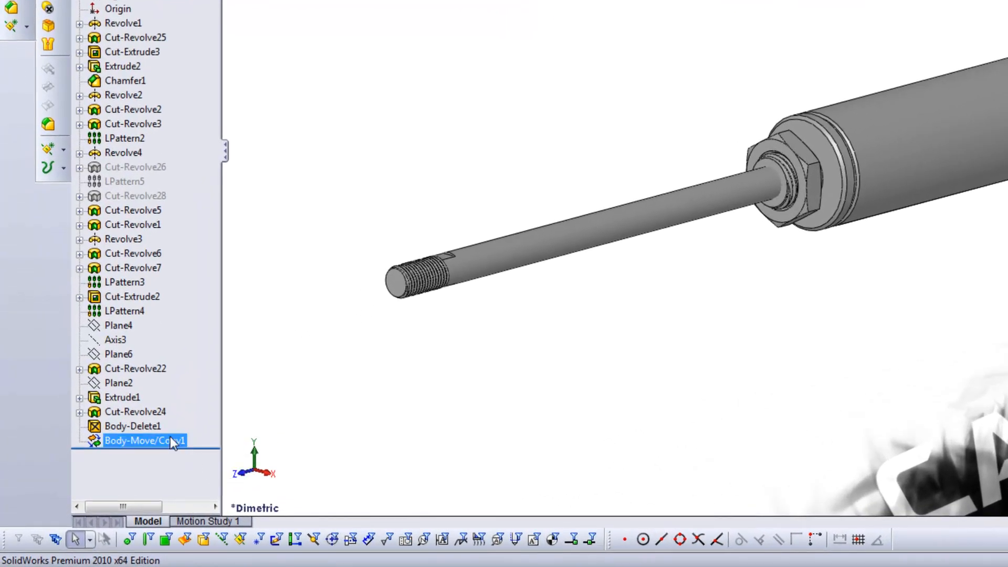
right_click(170, 441)
click(212, 308)
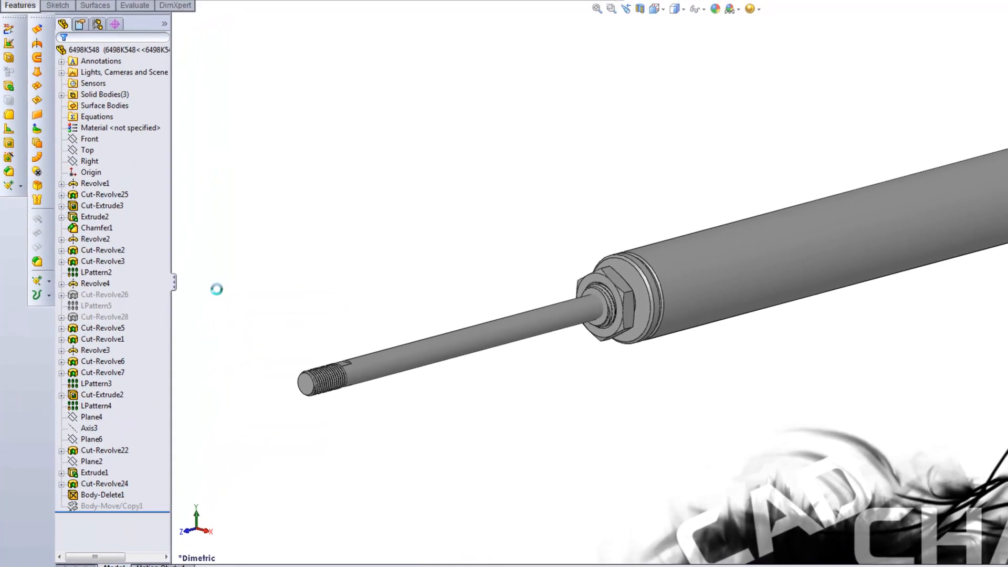
Add a new 'max' configuration to the cylinder part
click(98, 25)
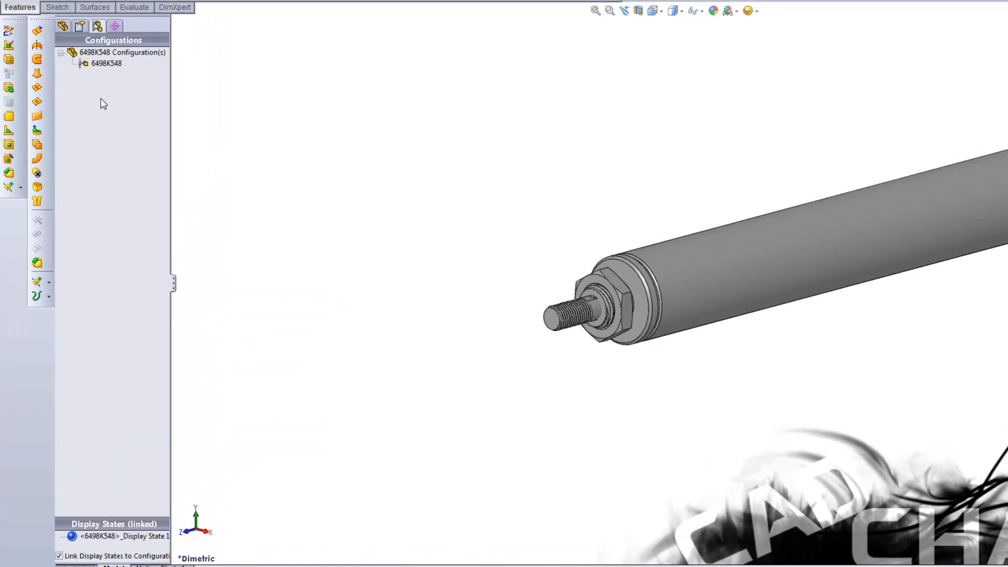
right_click(113, 100)
click(170, 105)
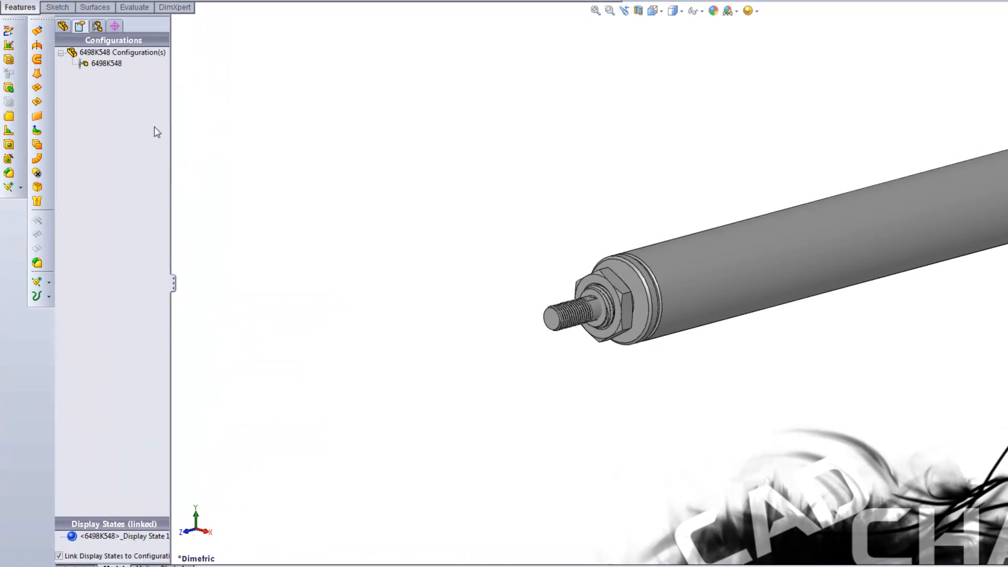
text(max)
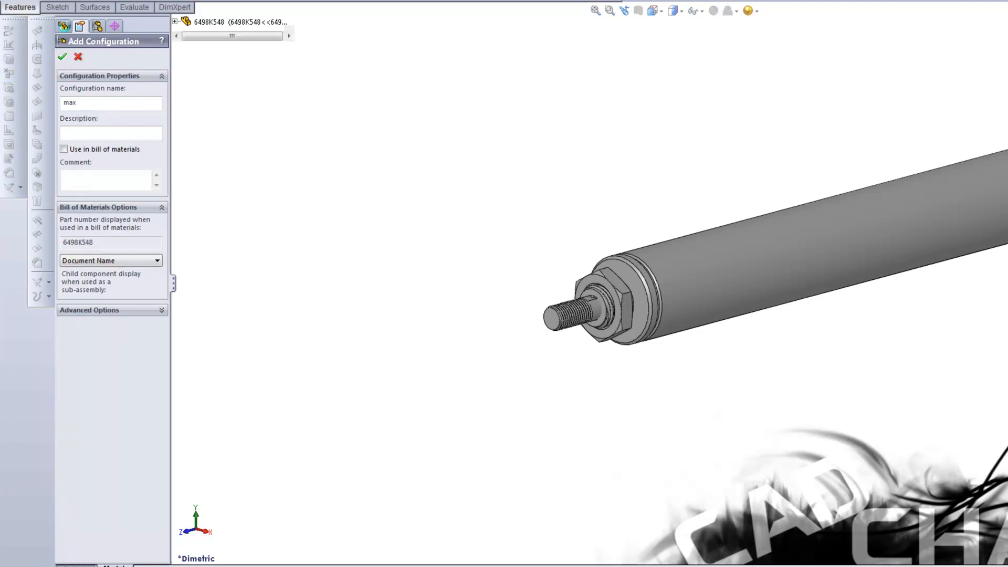
click(61, 56)
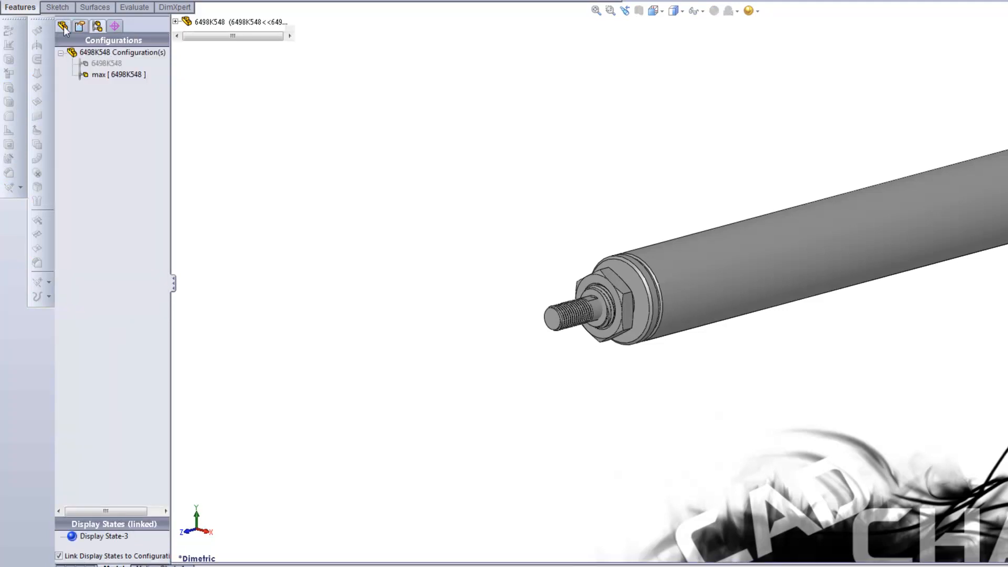
click(62, 26)
Unsuppress Body-Move/Copy1 in the max configuration, then switch to the assembly
click(111, 503)
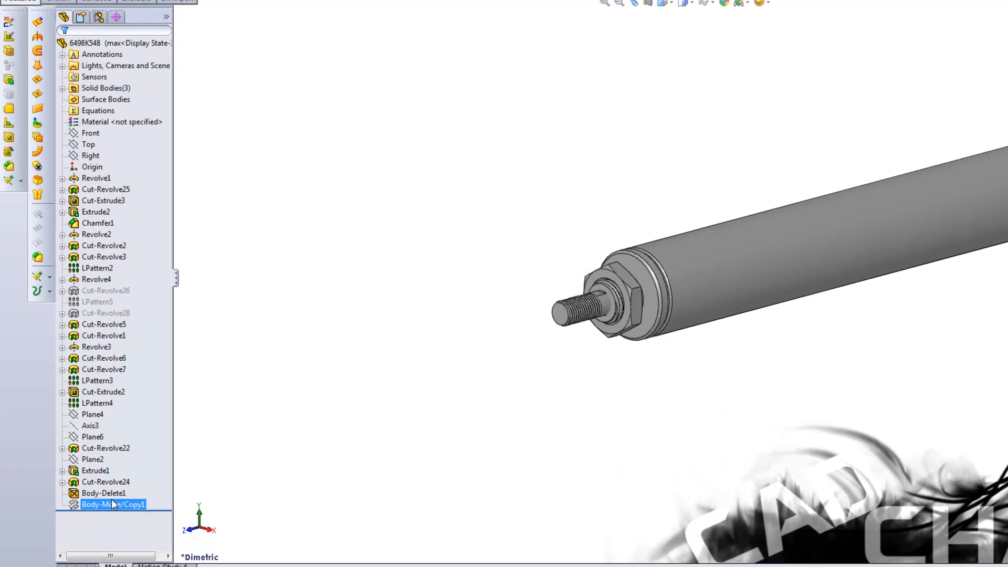
right_click(111, 503)
click(273, 364)
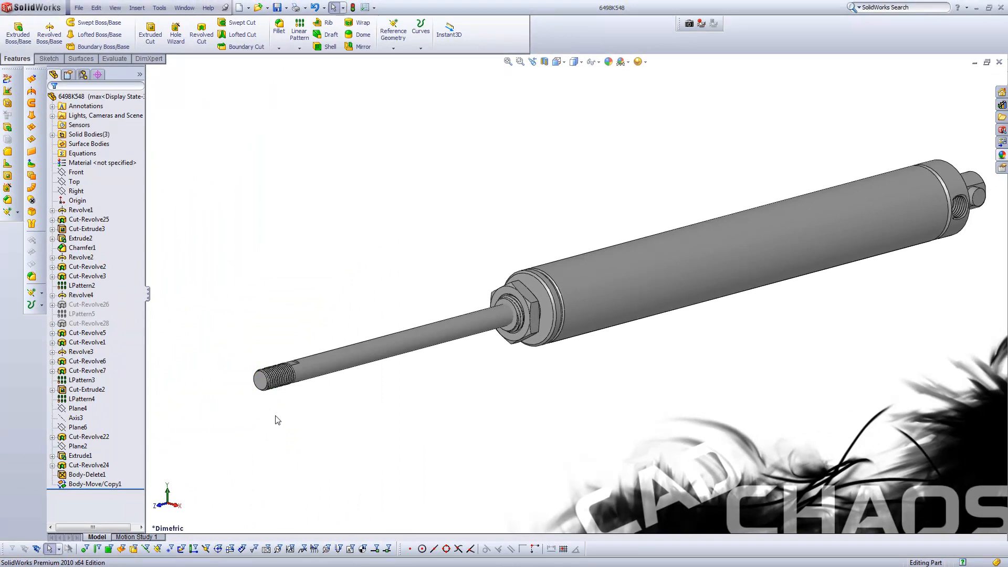
key(ctrl+Tab)
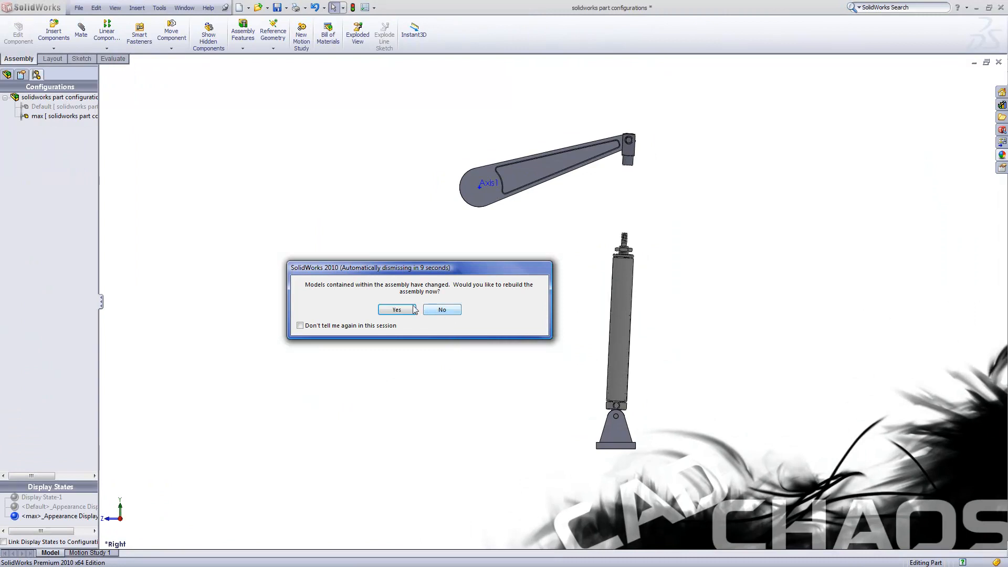
Rebuild the assembly and delete the failing Coincident3 mate
click(399, 310)
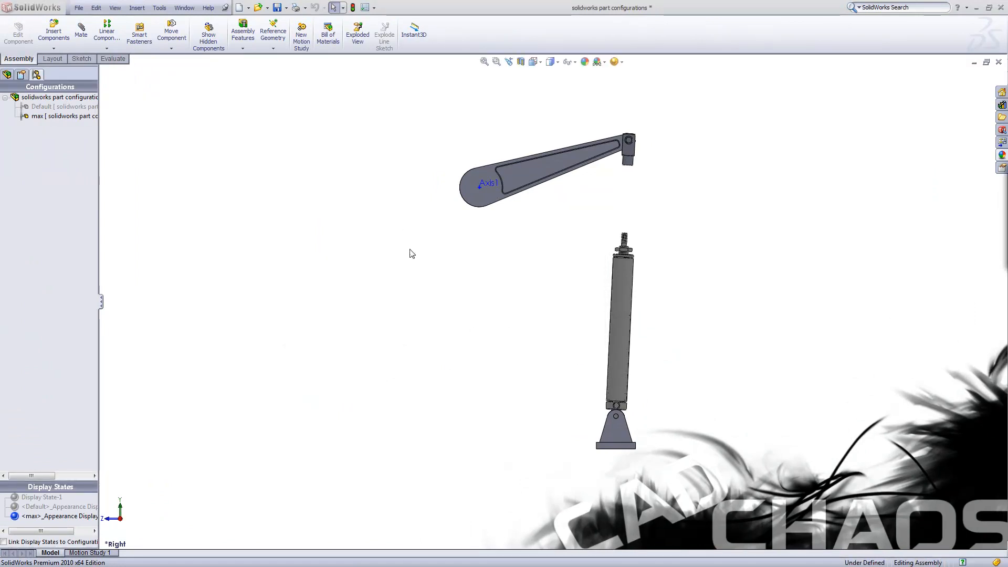
click(8, 74)
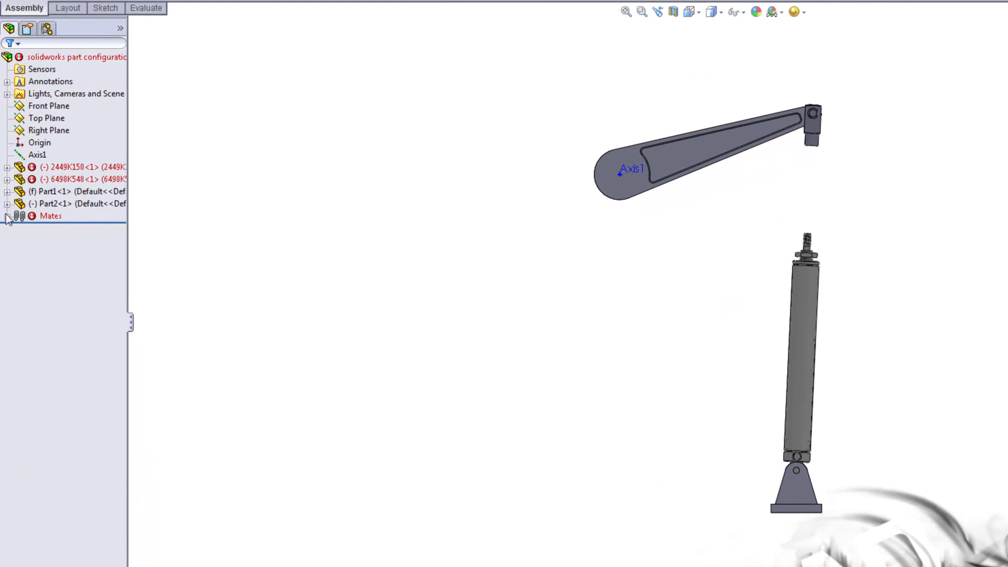
click(7, 217)
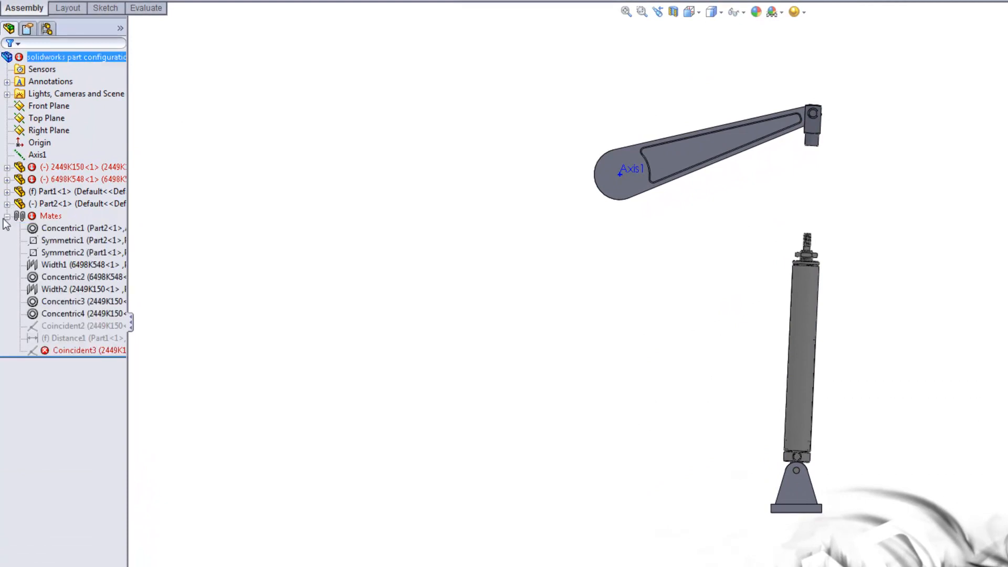
click(58, 352)
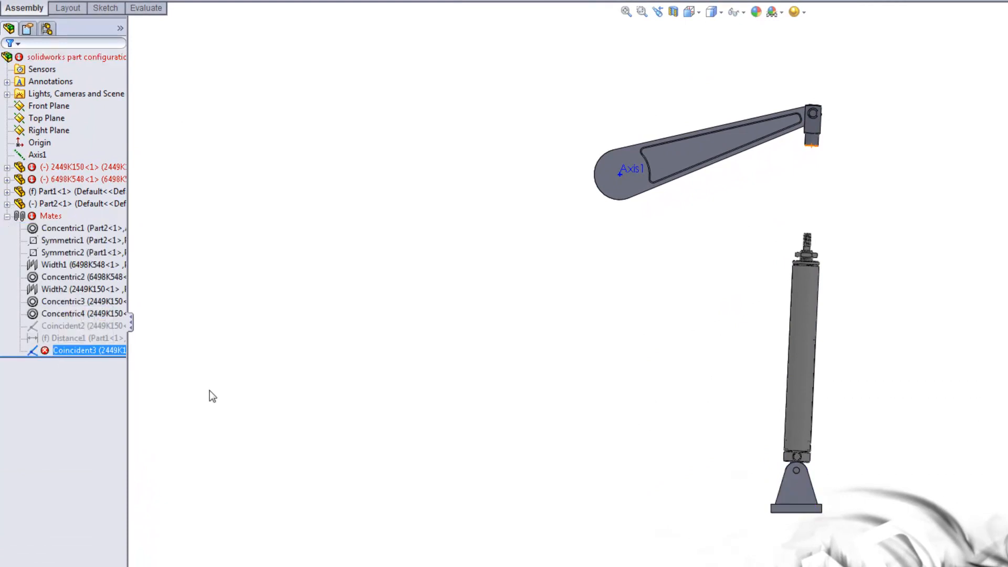
key(Delete)
key(Return)
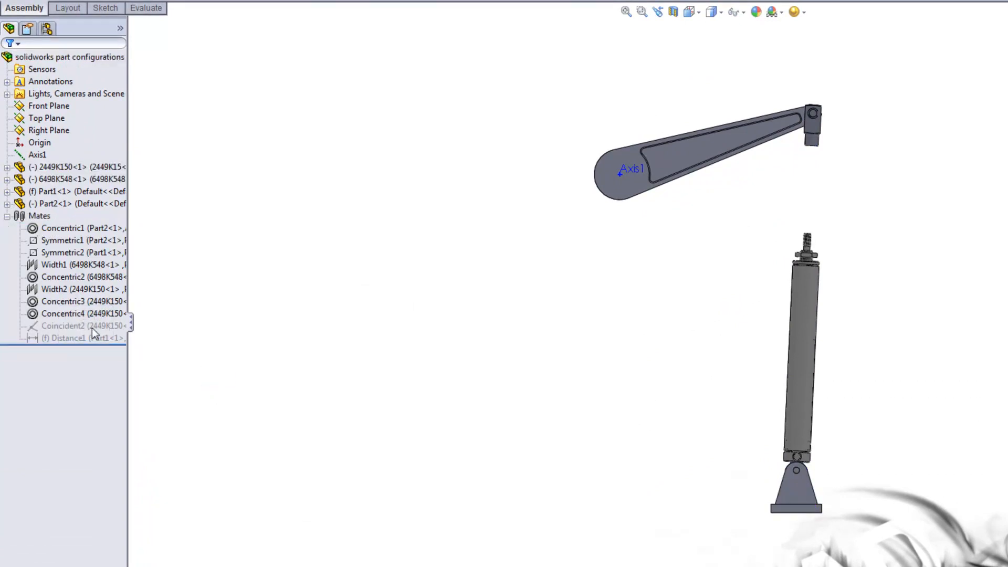
Unsuppress the Coincident2 mate and activate the assembly's Default configuration
right_click(92, 328)
click(116, 285)
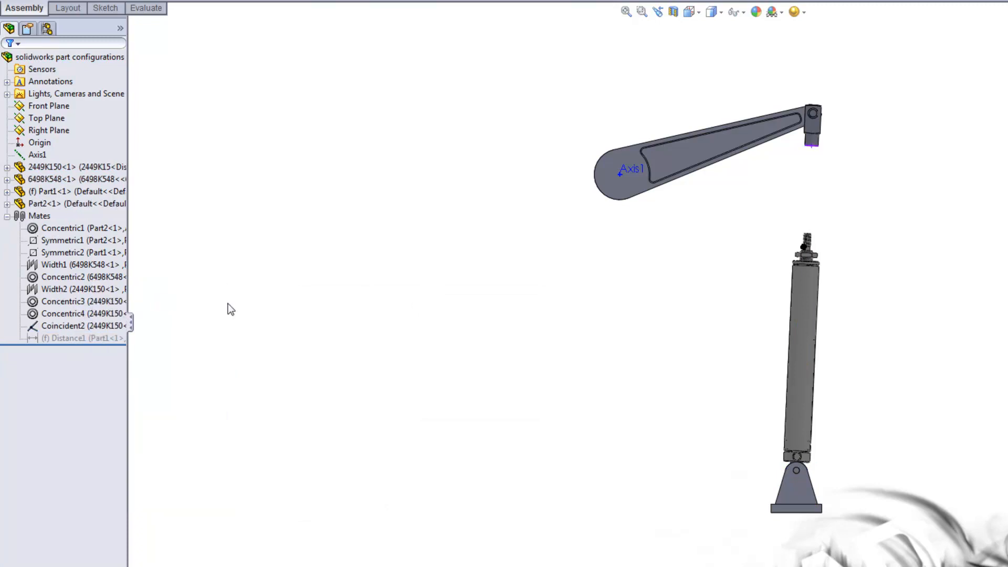
click(70, 56)
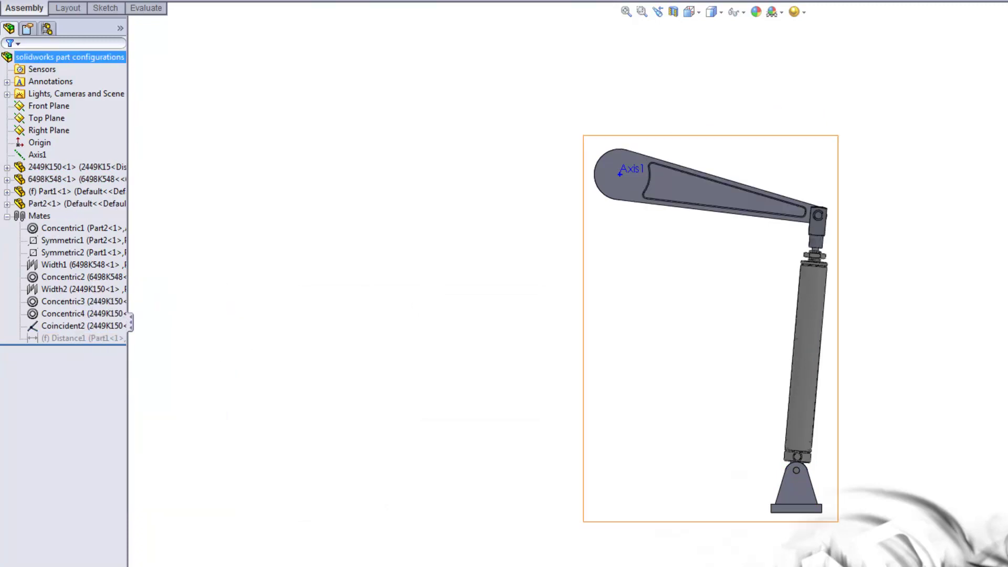
click(47, 28)
double_click(49, 70)
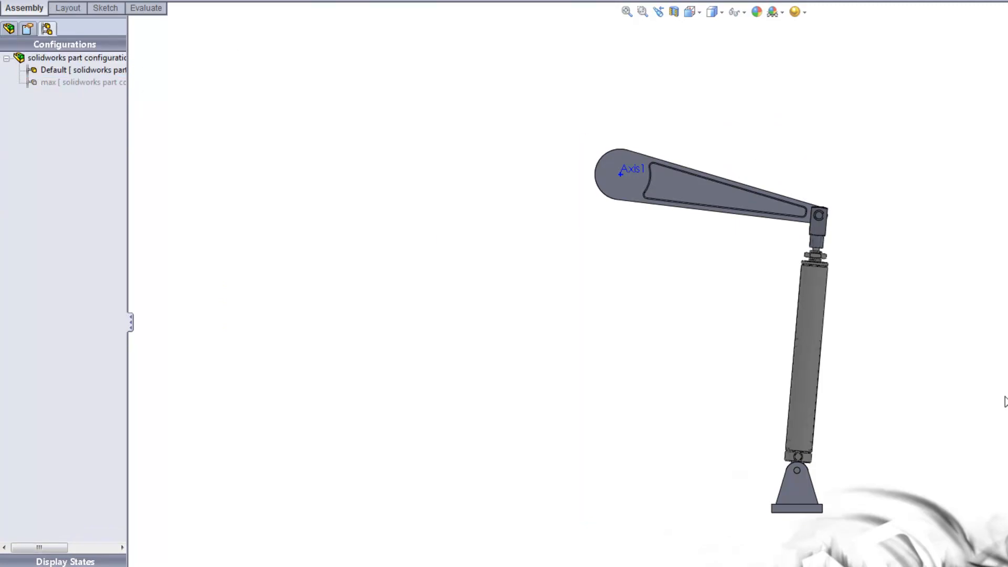
Activate the assembly's max configuration and select cylinder component 6498K548
double_click(47, 82)
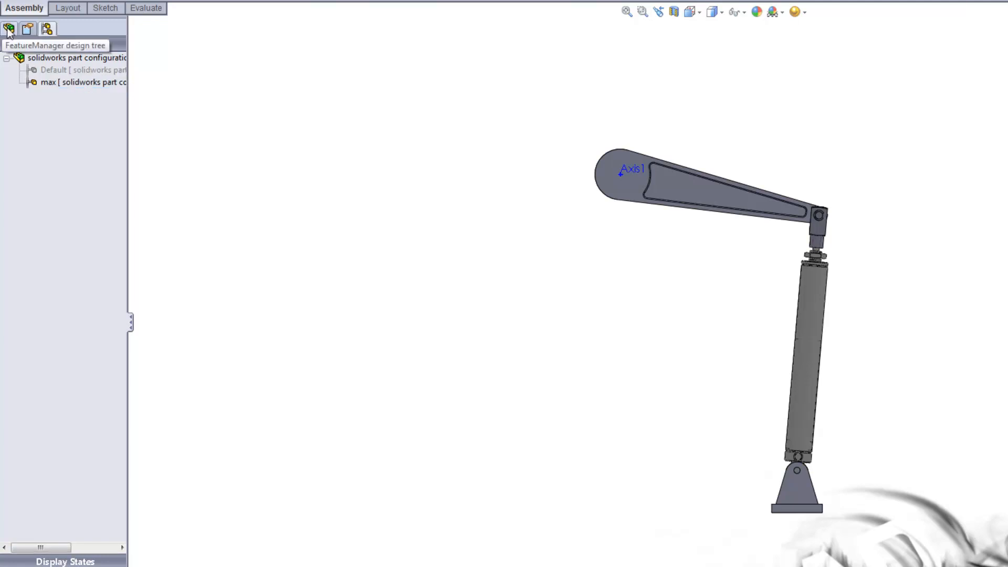
click(9, 29)
right_click(50, 194)
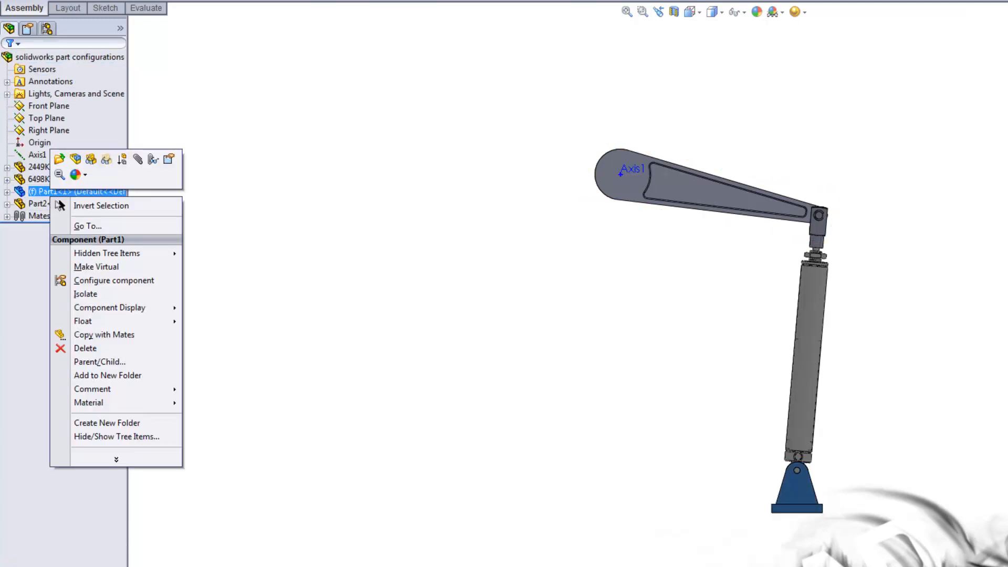
click(58, 200)
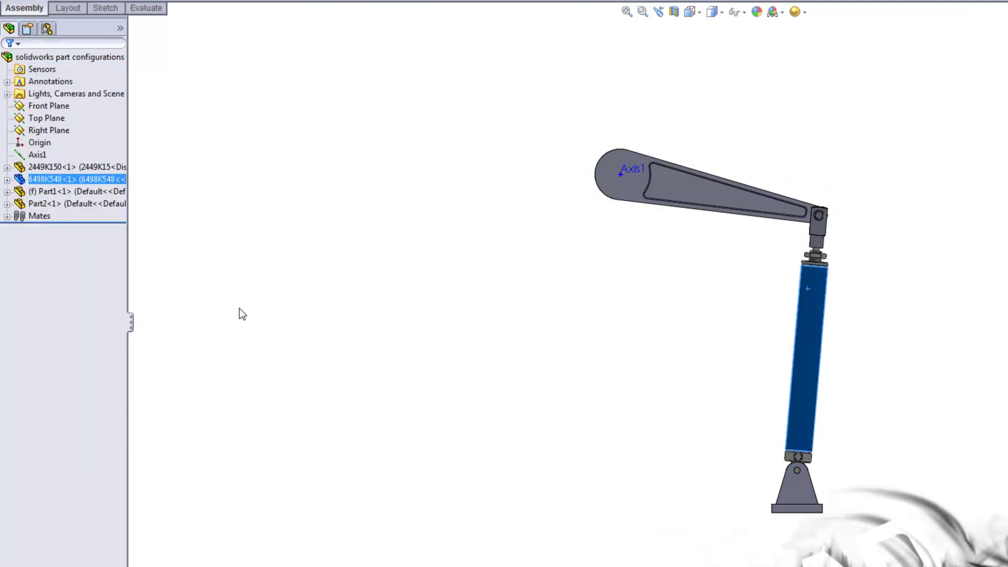
Set the cylinder's Component Properties to reference its max configuration
right_click(54, 180)
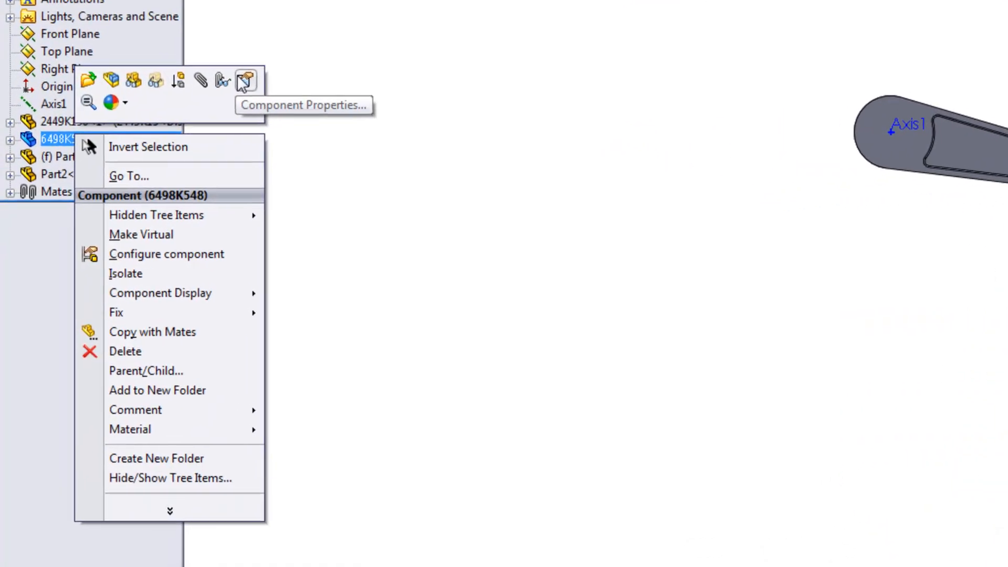
click(315, 260)
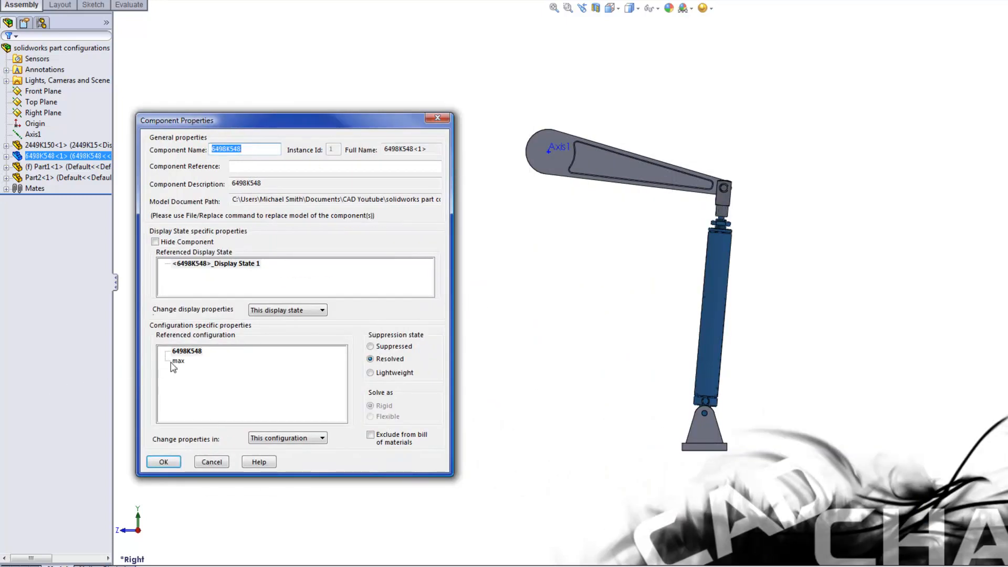
click(178, 360)
click(164, 461)
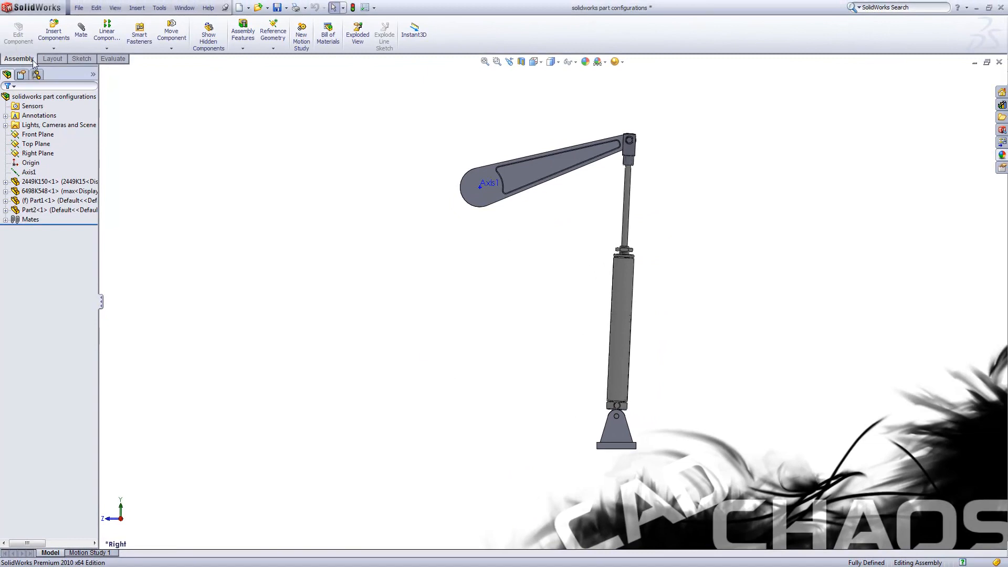
Toggle the assembly between Default and max to verify the lever swings, leaving max active
click(38, 74)
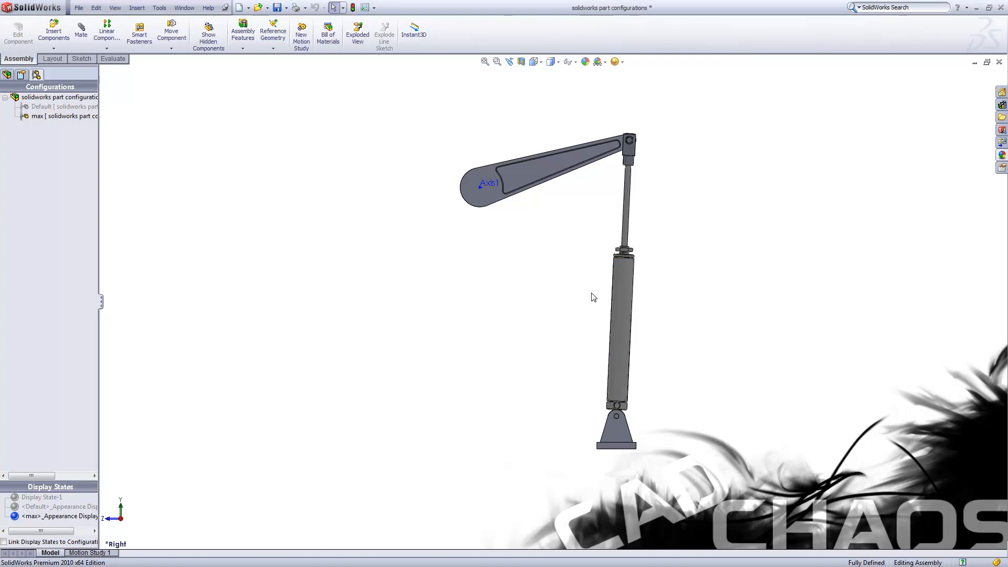
double_click(66, 117)
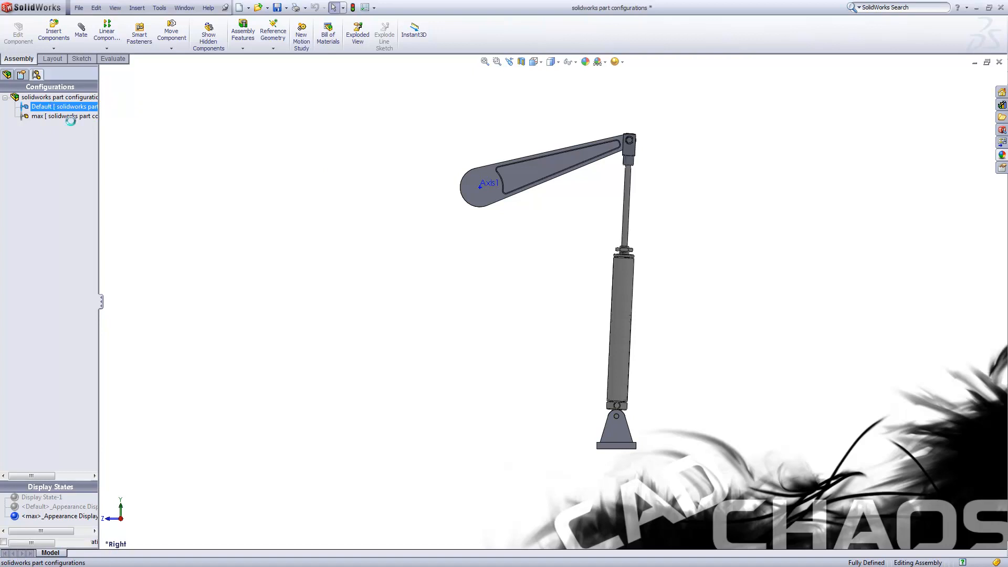
double_click(64, 118)
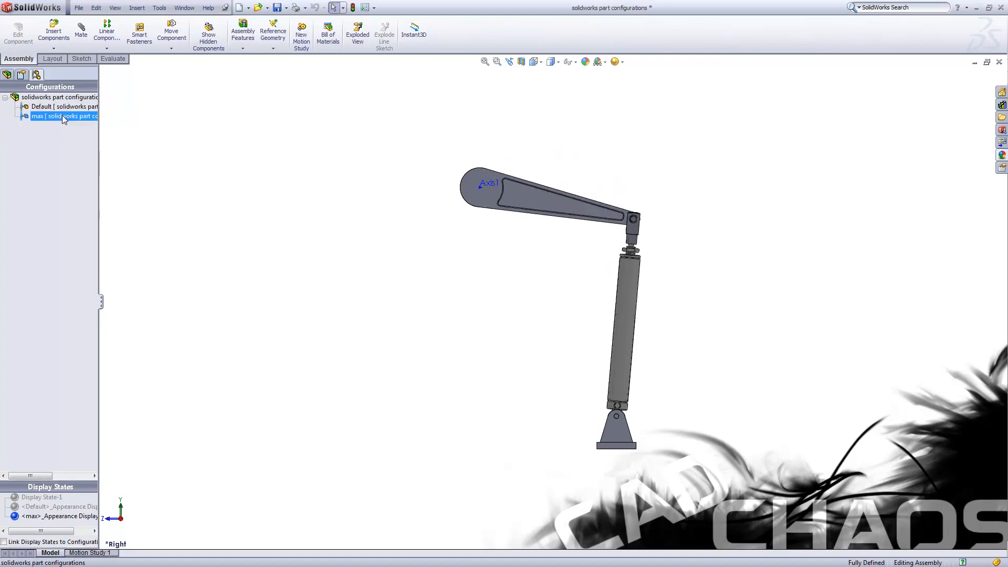
drag(700, 232, 506, 268)
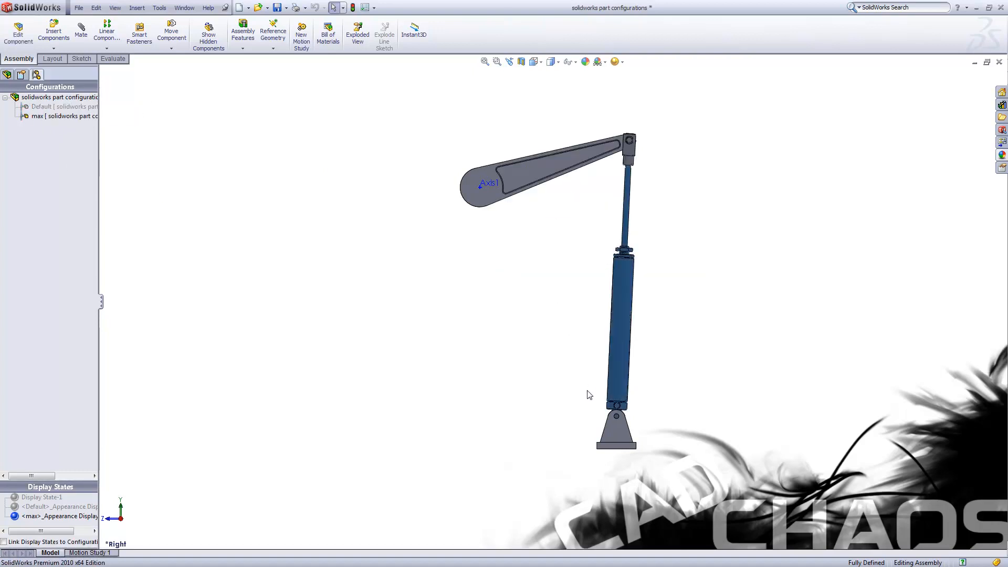
click(738, 285)
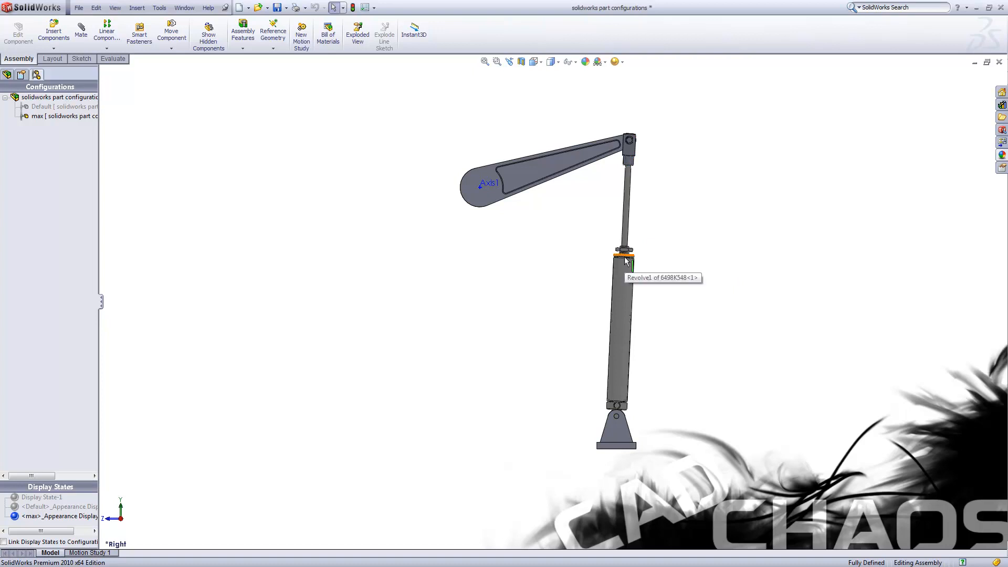
click(7, 74)
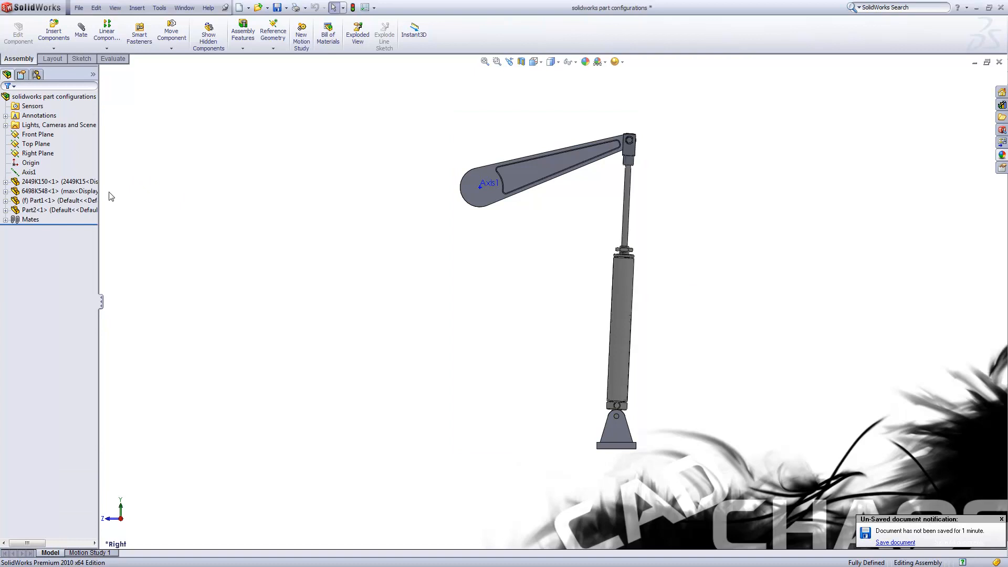